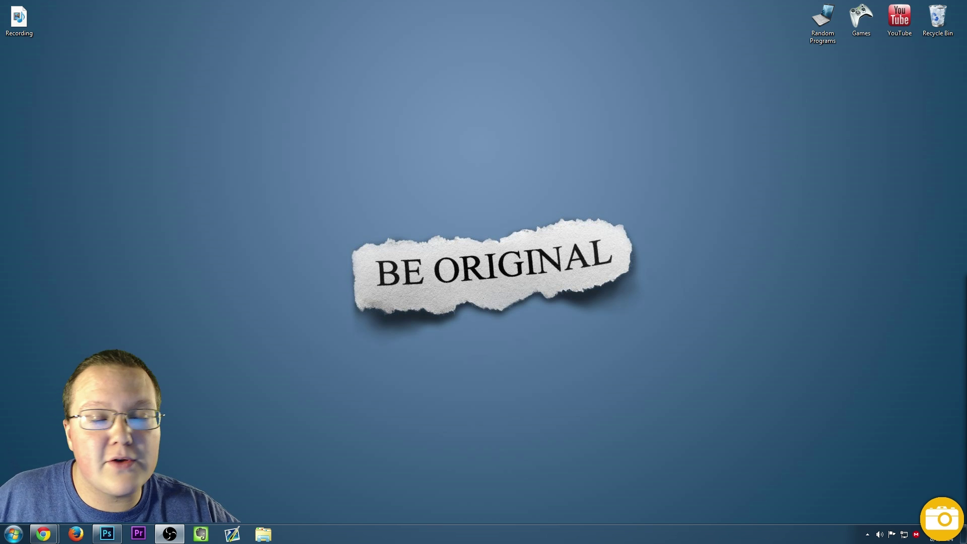
Open Taskbar and Start Menu Properties from the taskbar's right-click menu and centre the dialog.
right_click(507, 535)
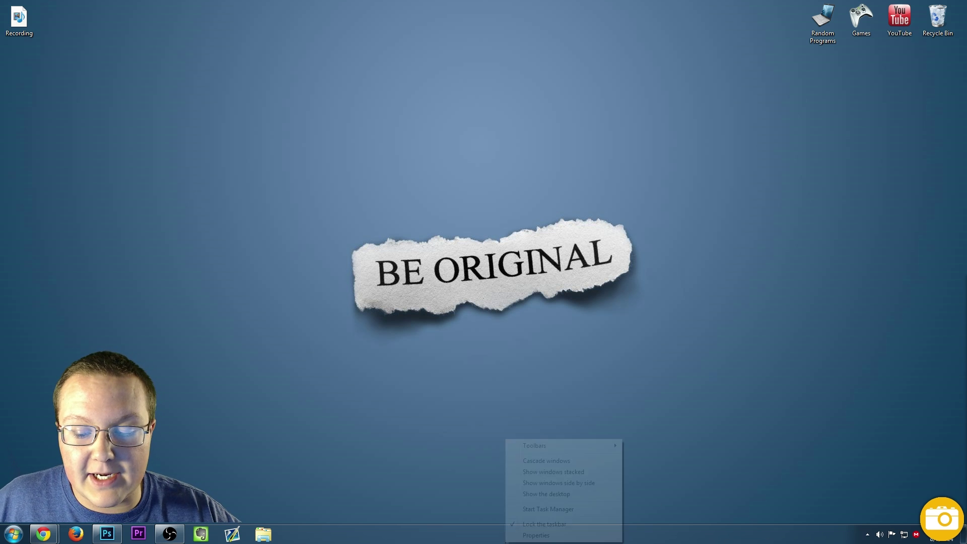
left_click(453, 520)
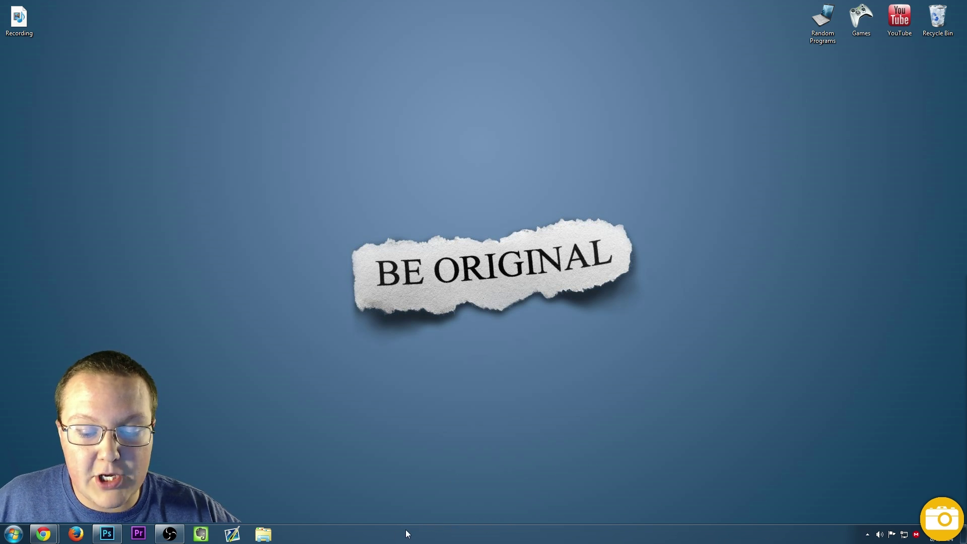
right_click(405, 534)
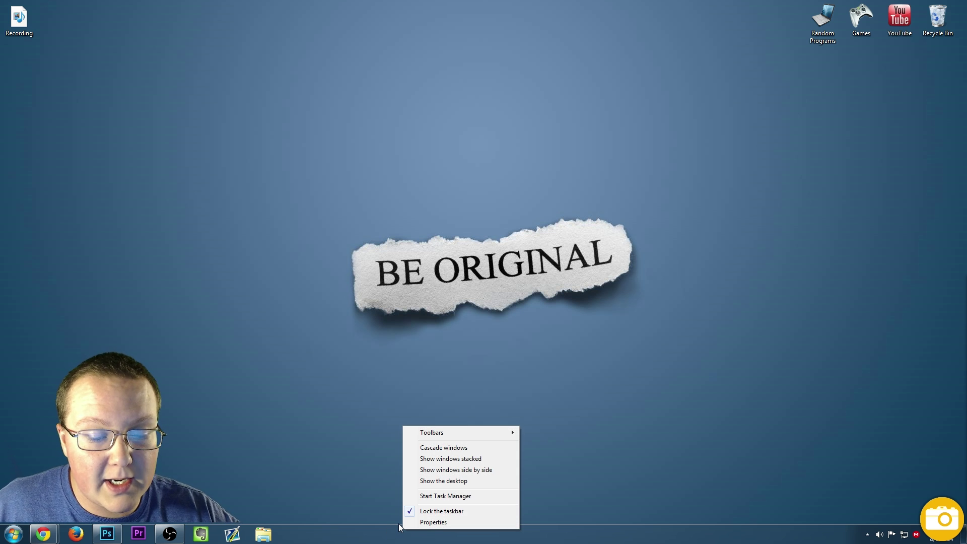
left_click(435, 521)
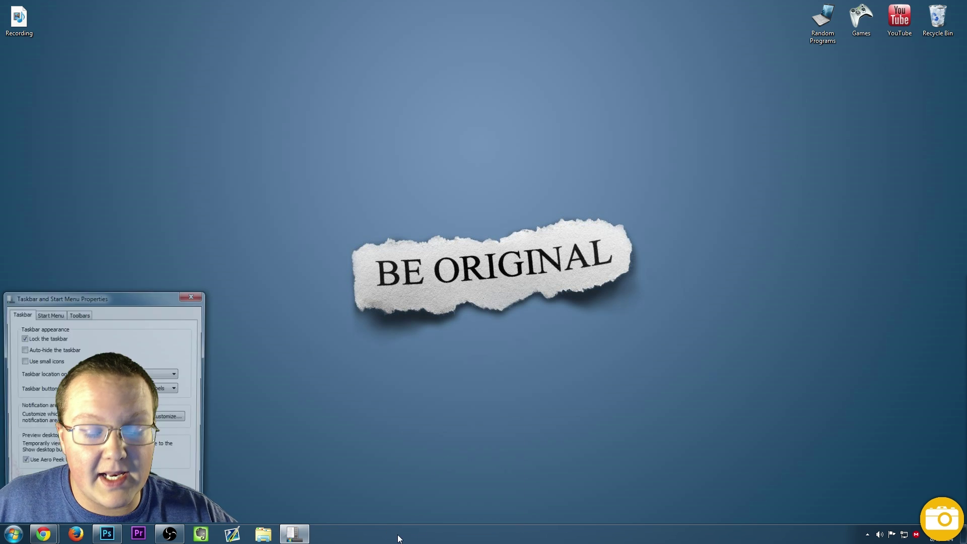
mouse_move(102, 303)
left_mouse_down()
mouse_move(449, 117)
mouse_move(460, 100)
left_mouse_up()
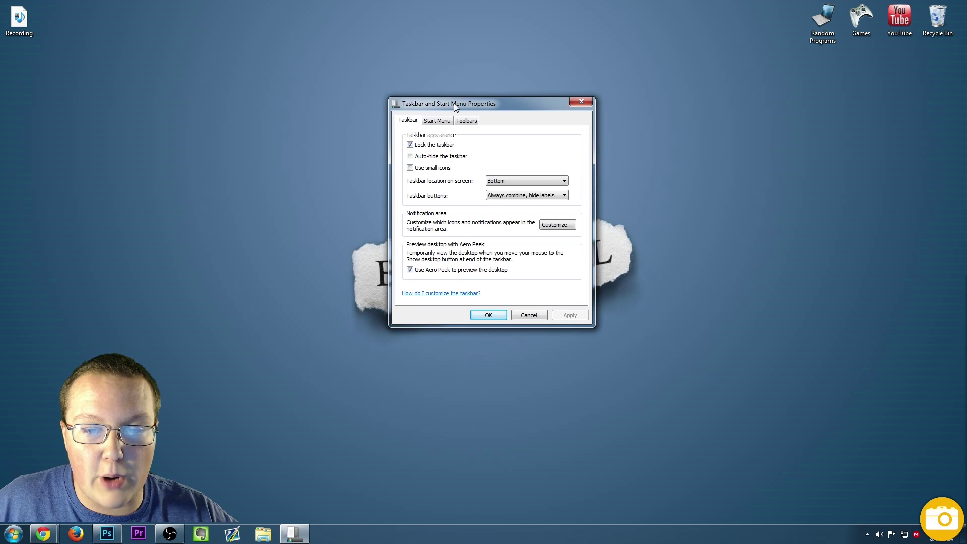
Turn on Use small icons, set taskbar location to Top, and apply.
left_click(420, 163)
left_click(537, 178)
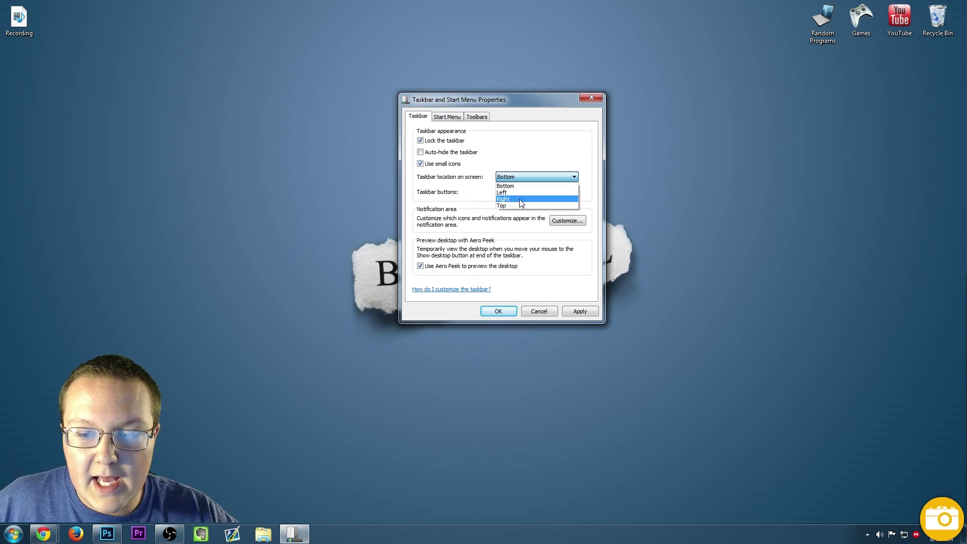
left_click(514, 206)
left_click(579, 311)
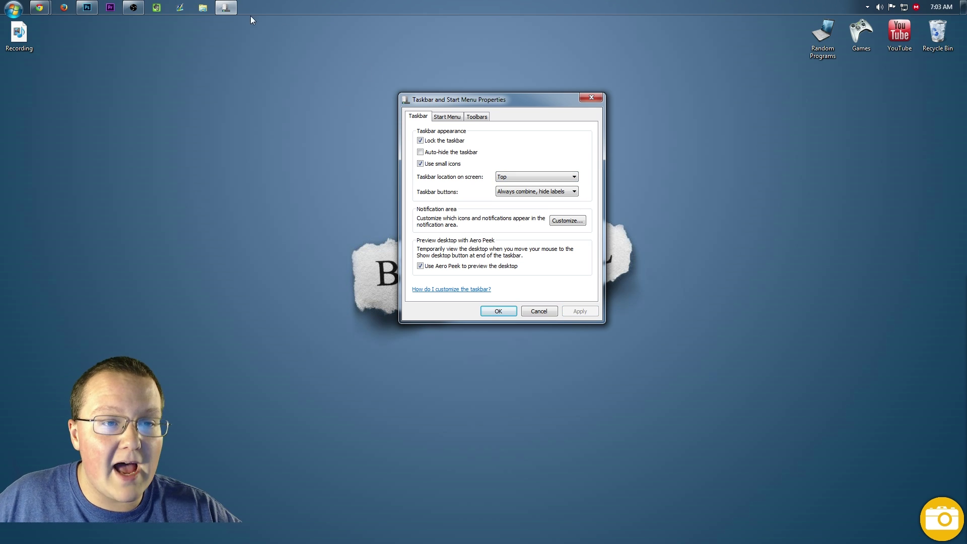
Apply large icons again and check the Start menu from the top taskbar.
left_click(421, 163)
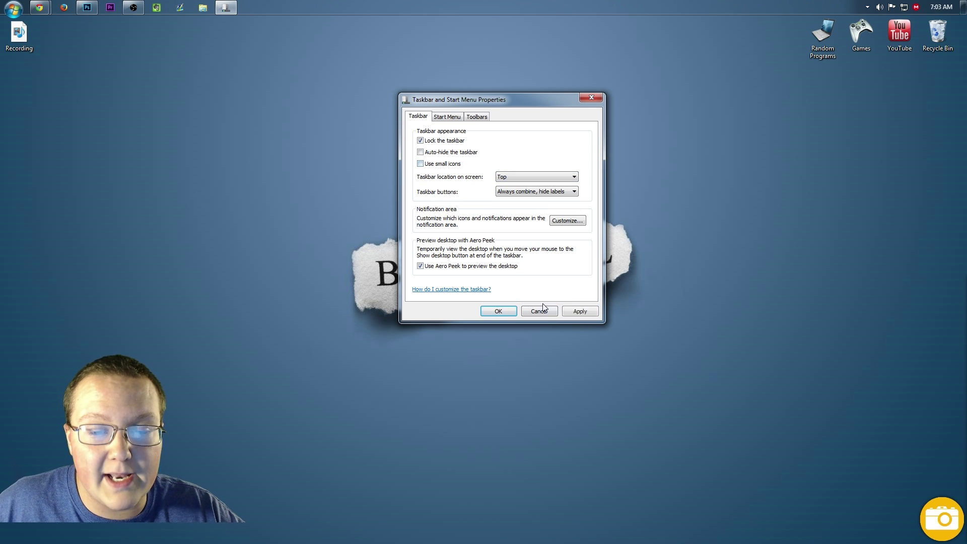
left_click(579, 311)
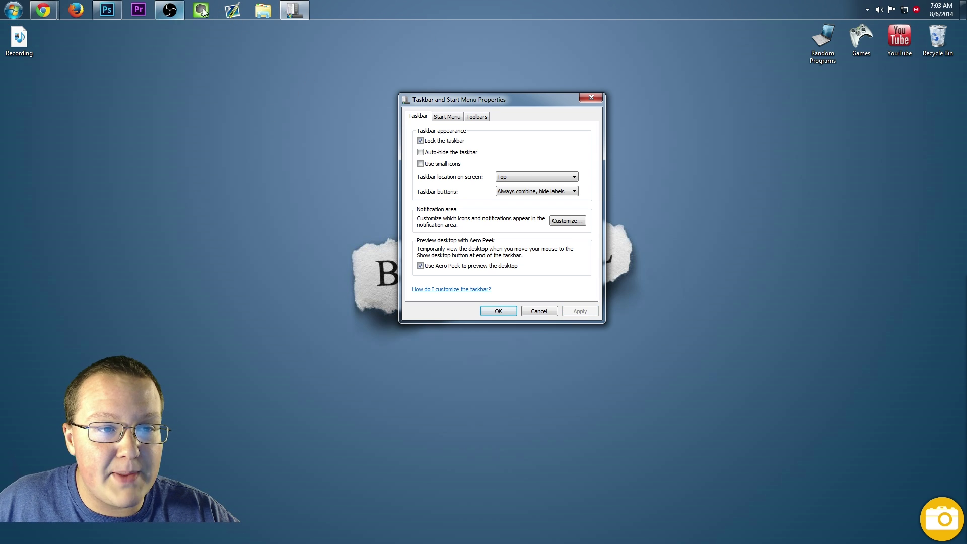
left_click(13, 11)
left_click(13, 10)
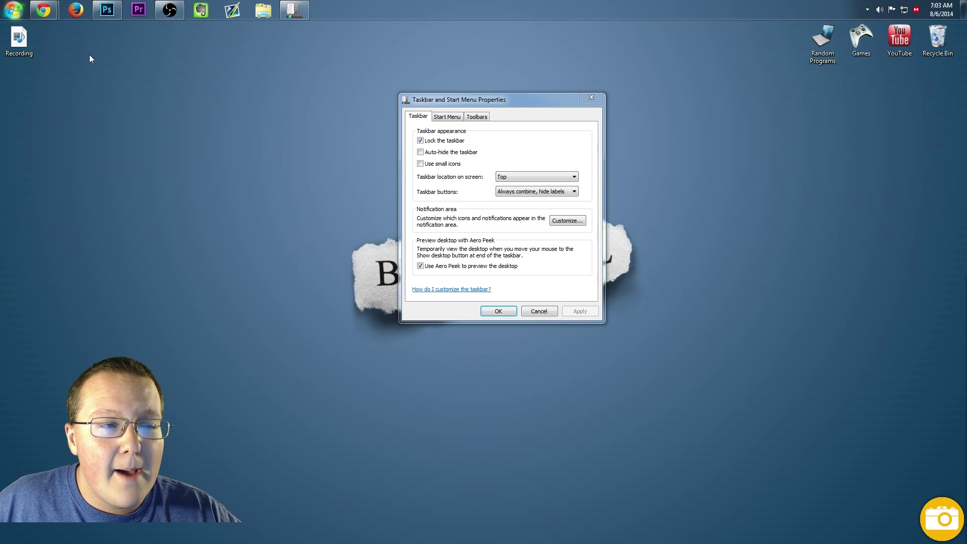
Re-enable small icons, apply, and close the properties dialog with OK.
left_click(420, 163)
left_click(579, 312)
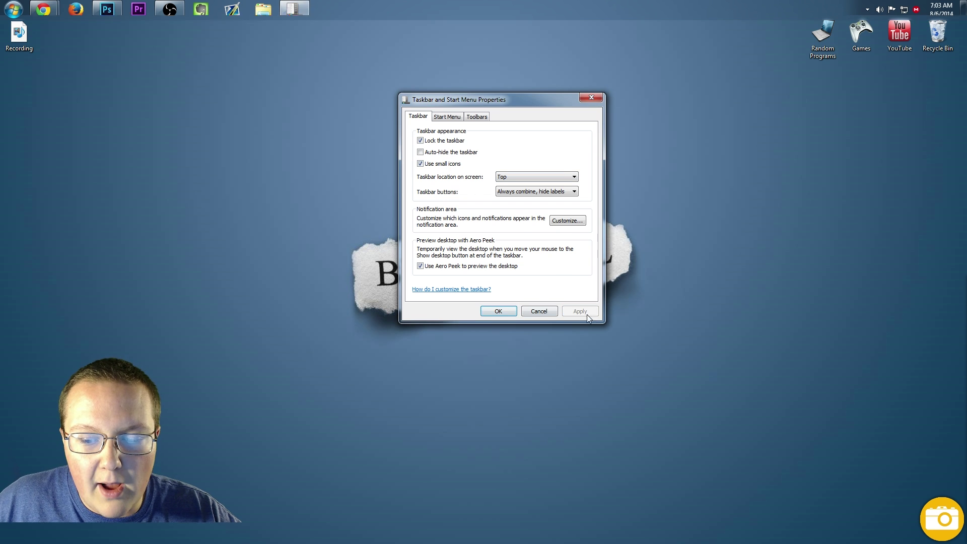
left_click(494, 312)
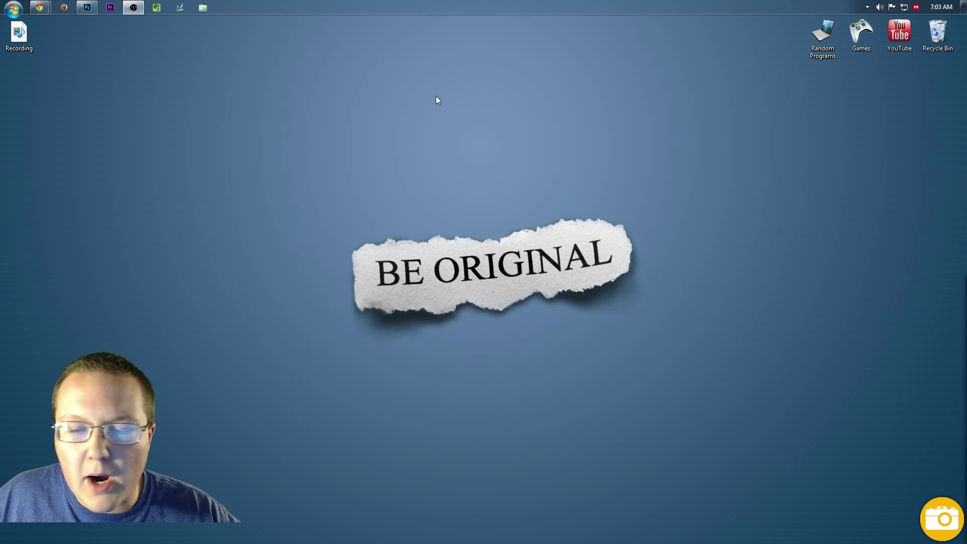